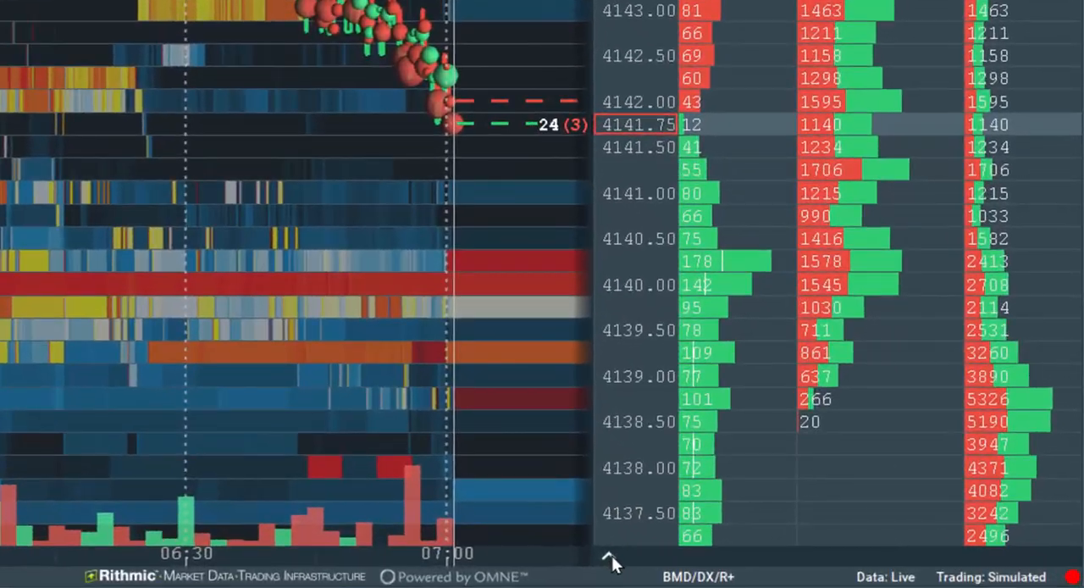
Expand the panel beneath the ESM3 heatmap so the indicator subchart and Icebergs, Stops, cvd gauges show
{"action": "left_click", "coordinate": [611, 555]}
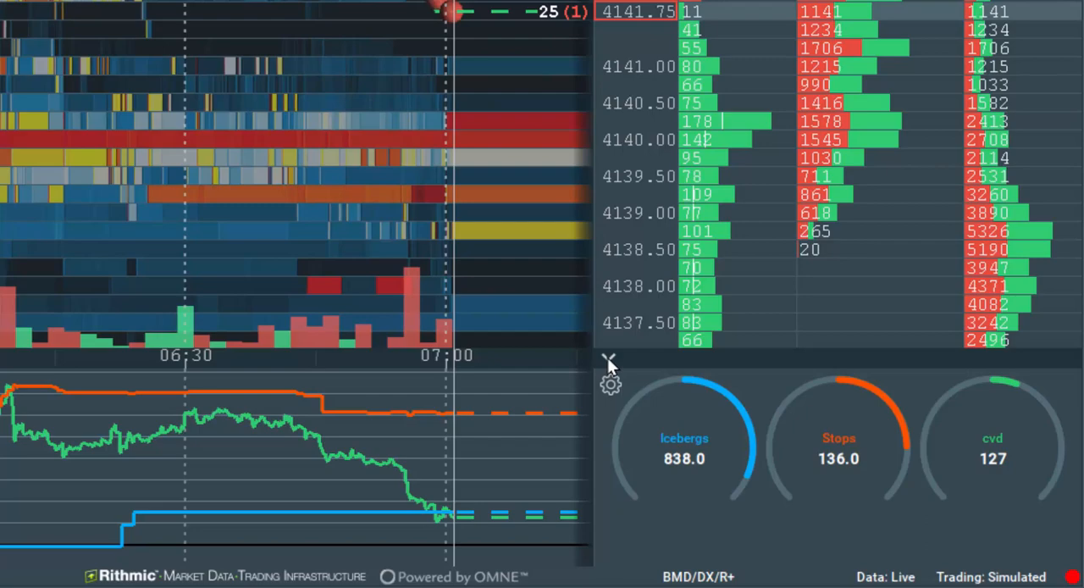
{"action": "left_click", "coordinate": [607, 357]}
{"action": "left_click", "coordinate": [609, 555]}
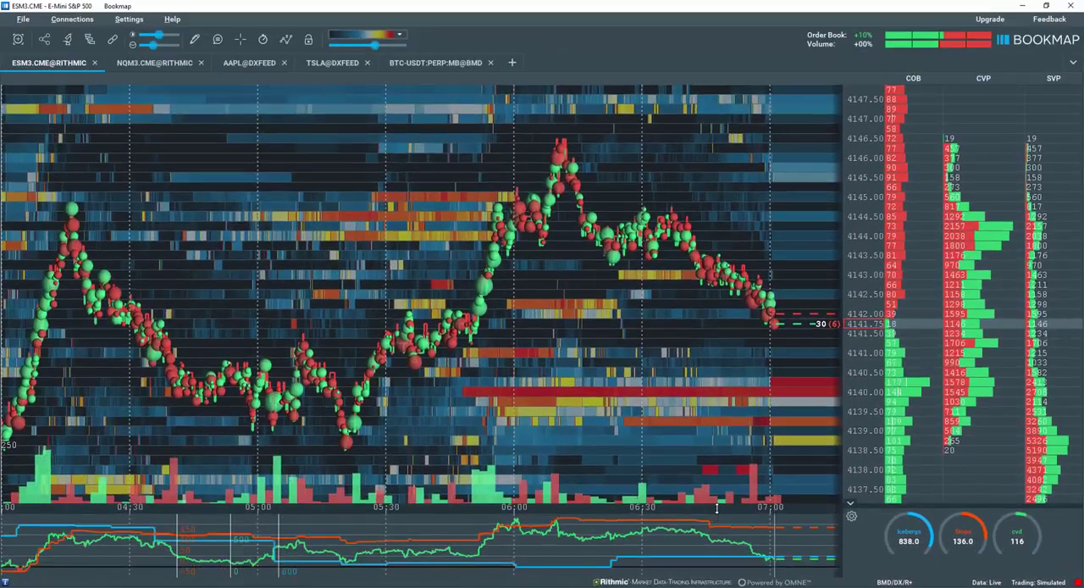
Raise the chart/subchart divider and shift the stacked value scales, including 0–900, rightward
{"action": "mouse_move", "coordinate": [716, 512]}
{"action": "left_mouse_down"}
{"action": "mouse_move", "coordinate": [718, 369]}
{"action": "mouse_move", "coordinate": [727, 483]}
{"action": "mouse_move", "coordinate": [726, 473]}
{"action": "left_mouse_up"}
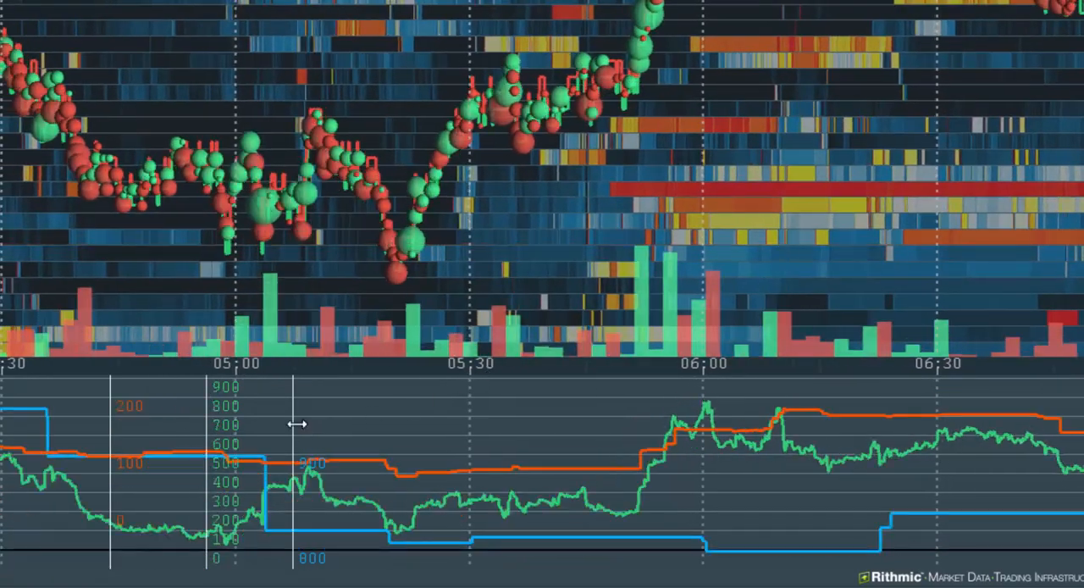
{"action": "left_click_drag", "start_coordinate": [294, 423], "coordinate": [359, 425]}
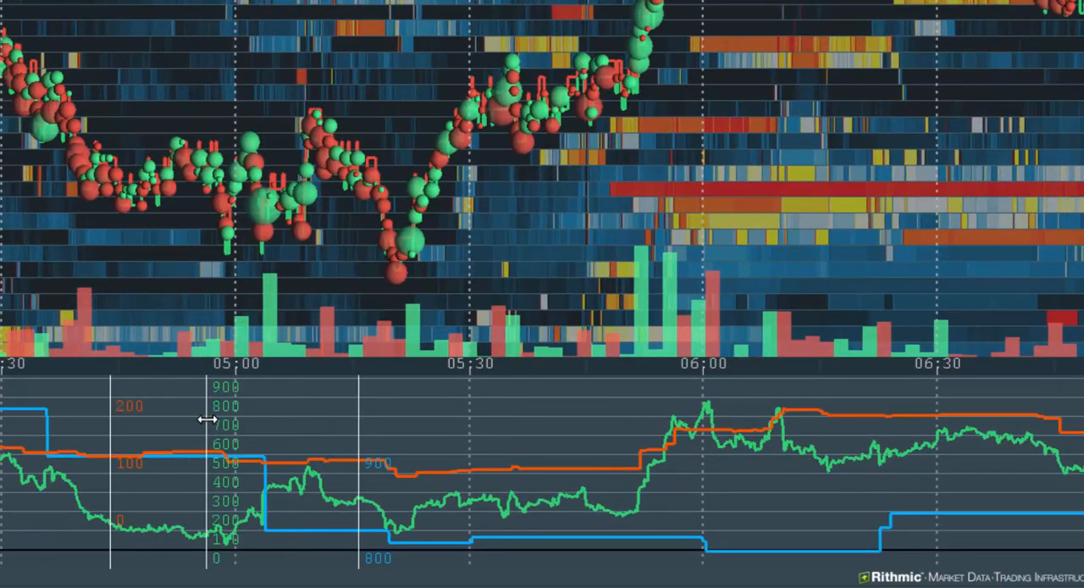
{"action": "left_click_drag", "start_coordinate": [207, 420], "coordinate": [270, 421]}
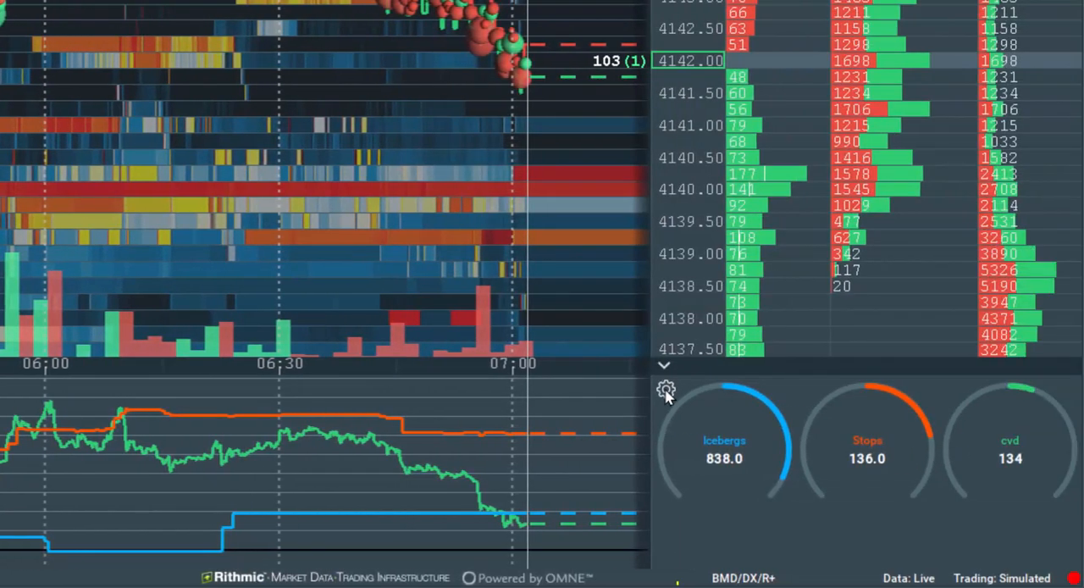
Show the indicator list with Icebergs, Stops, cvd, P&L and Position and their display options
{"action": "left_click", "coordinate": [667, 390]}
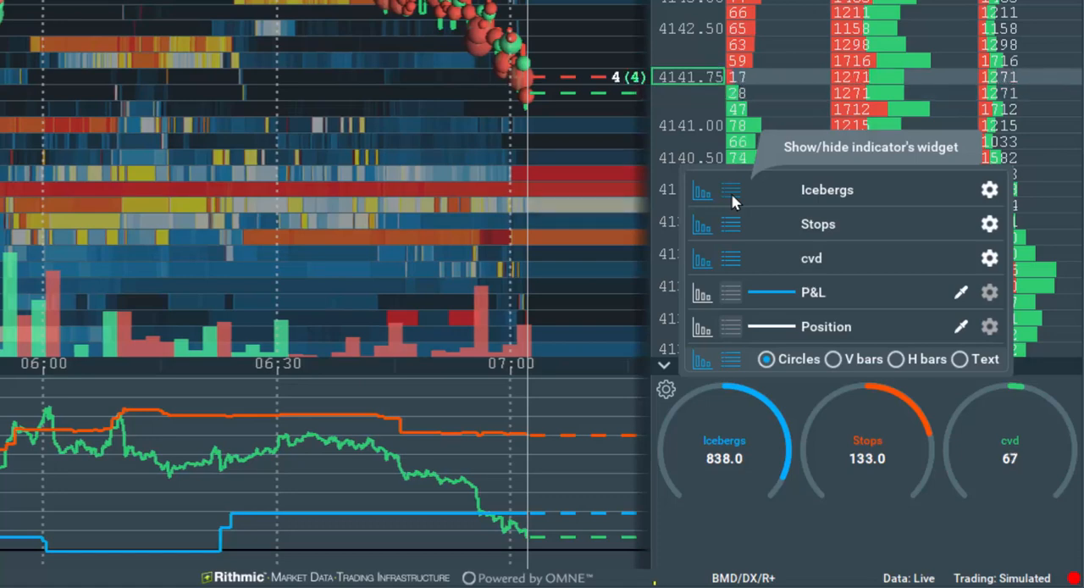
Toggle the Icebergs line and gauge off and on, then plot the P&L and Position lines
{"action": "left_click", "coordinate": [705, 194]}
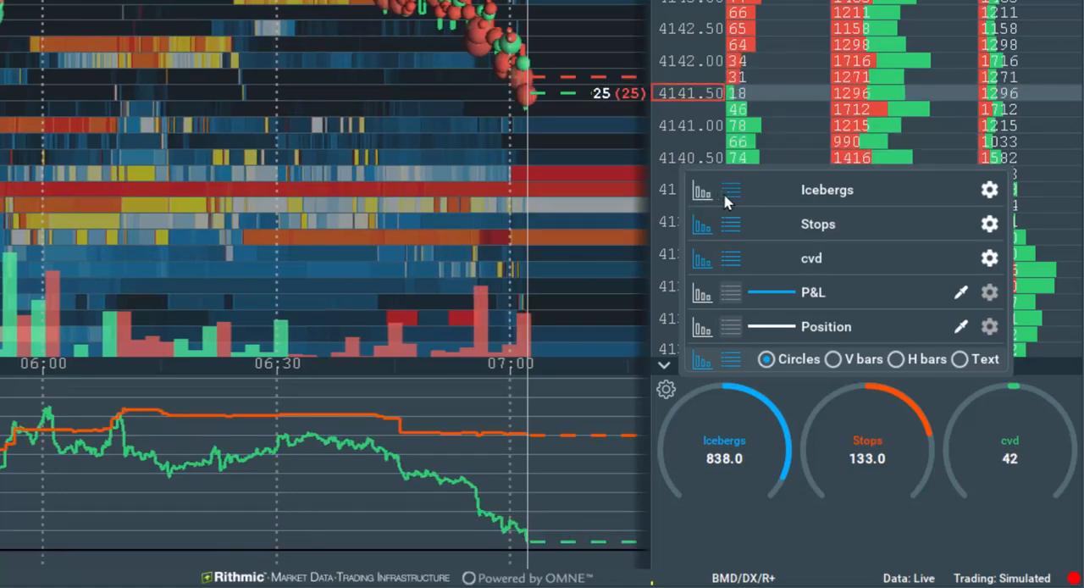
{"action": "left_click", "coordinate": [728, 193]}
{"action": "left_click", "coordinate": [728, 192]}
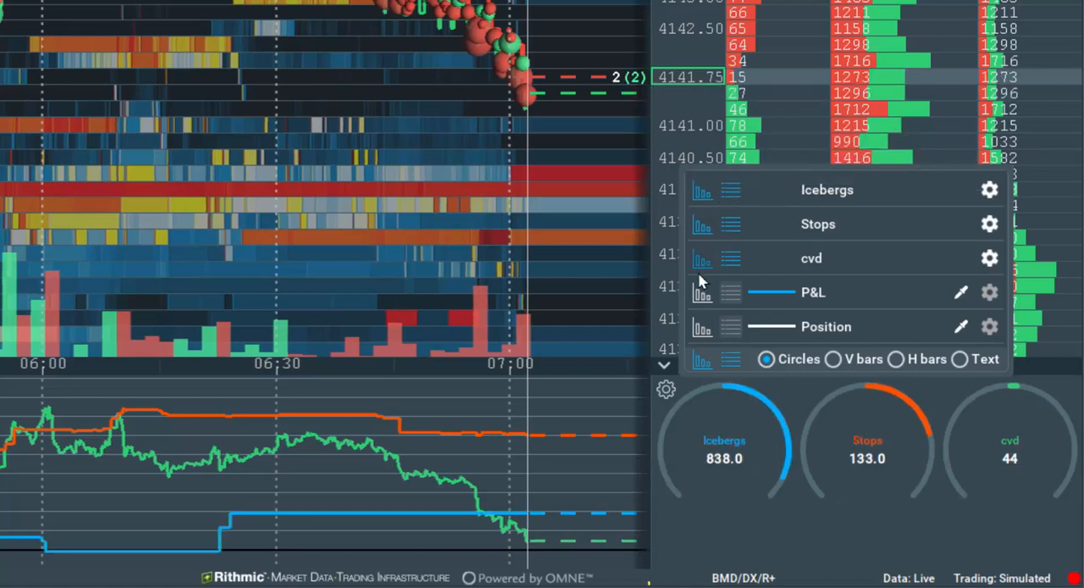
{"action": "left_click", "coordinate": [698, 333]}
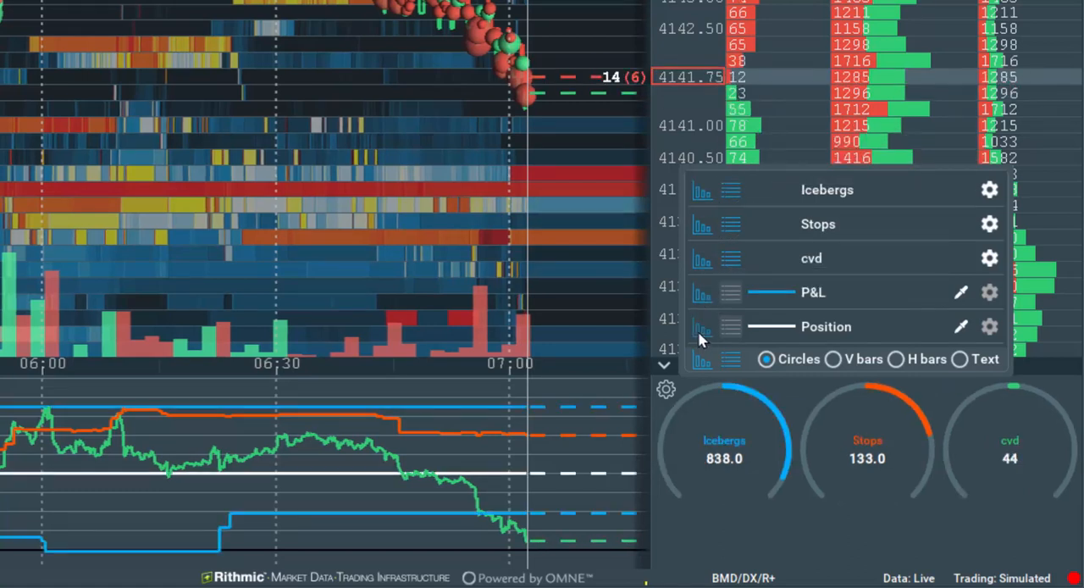
{"action": "left_click", "coordinate": [705, 298]}
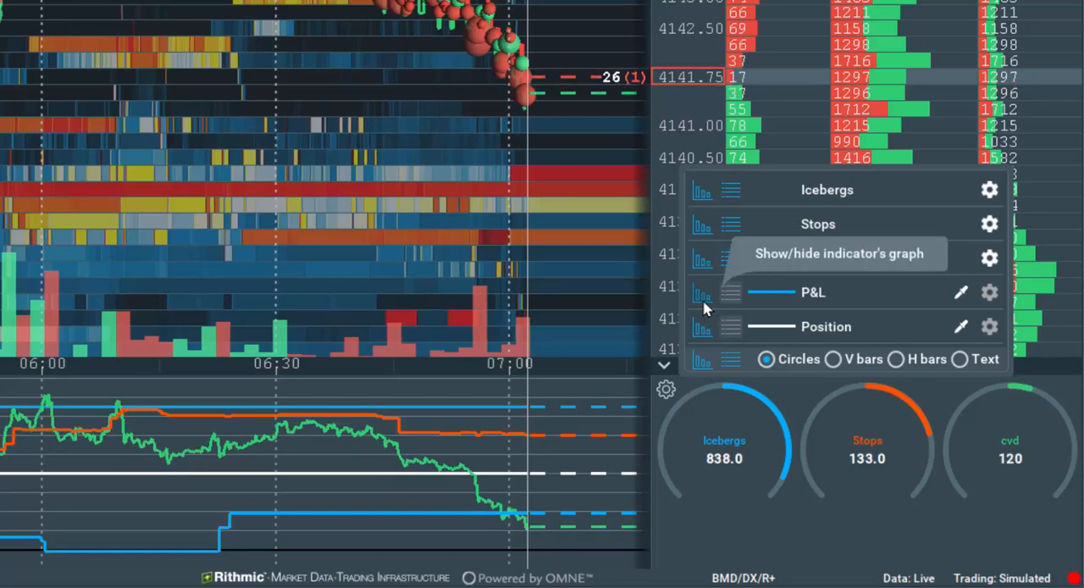
Hide all indicator lines and gauges, then show them all again
{"action": "left_click", "coordinate": [700, 362]}
{"action": "left_click", "coordinate": [701, 363]}
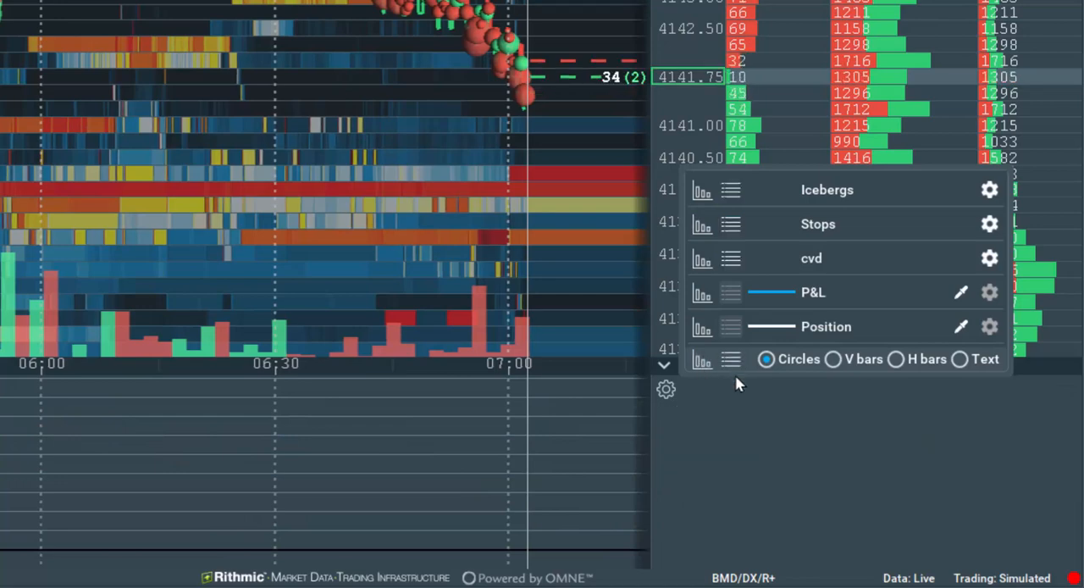
{"action": "left_click", "coordinate": [733, 362]}
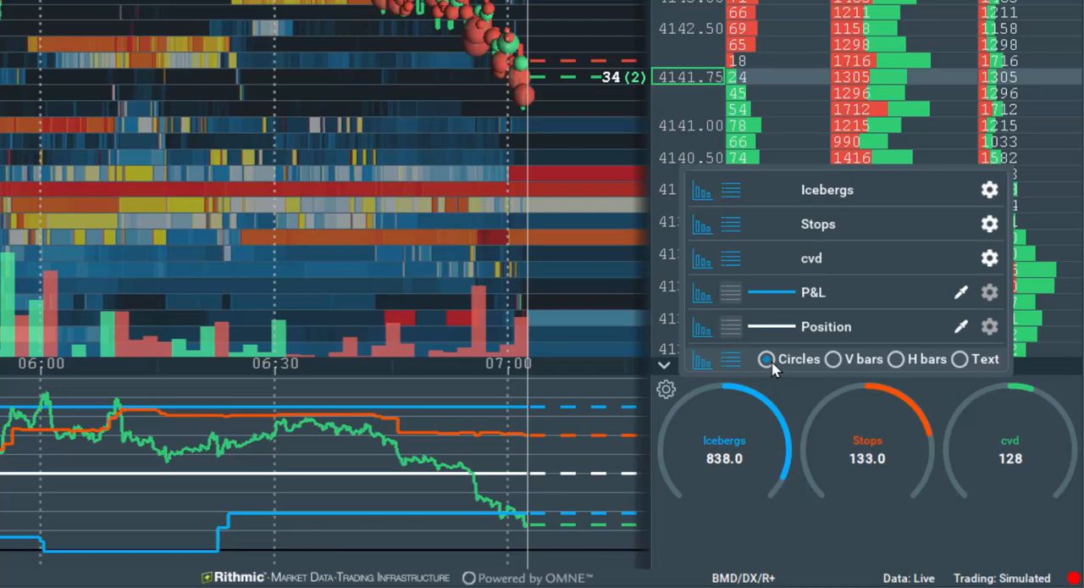
Cycle widgets through V bars, H bars and Text back to Circles, then bring up Icebergs' Configure addons
{"action": "left_click", "coordinate": [851, 359]}
{"action": "left_click", "coordinate": [915, 359]}
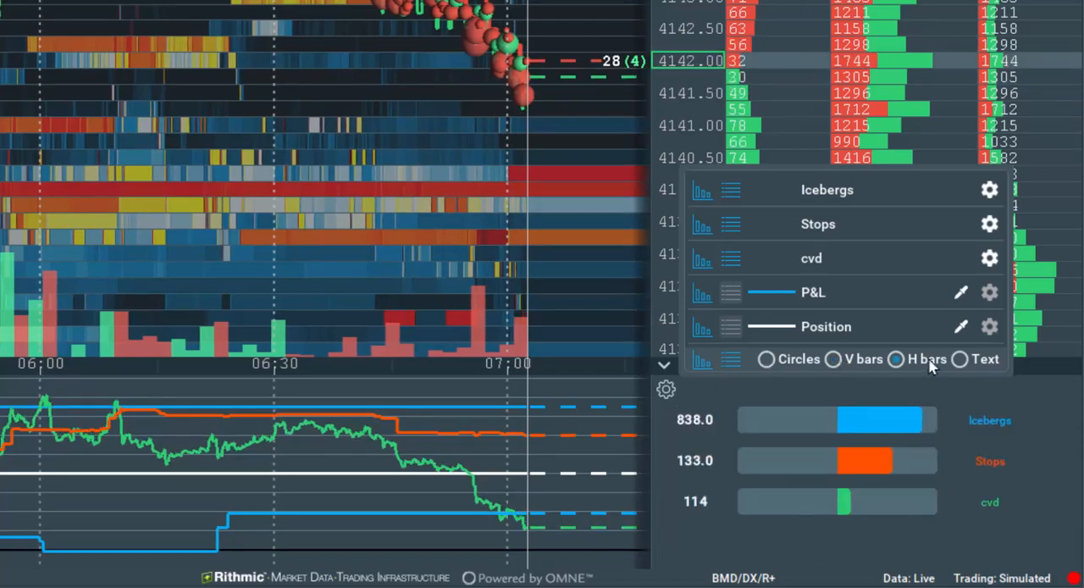
{"action": "left_click", "coordinate": [960, 359]}
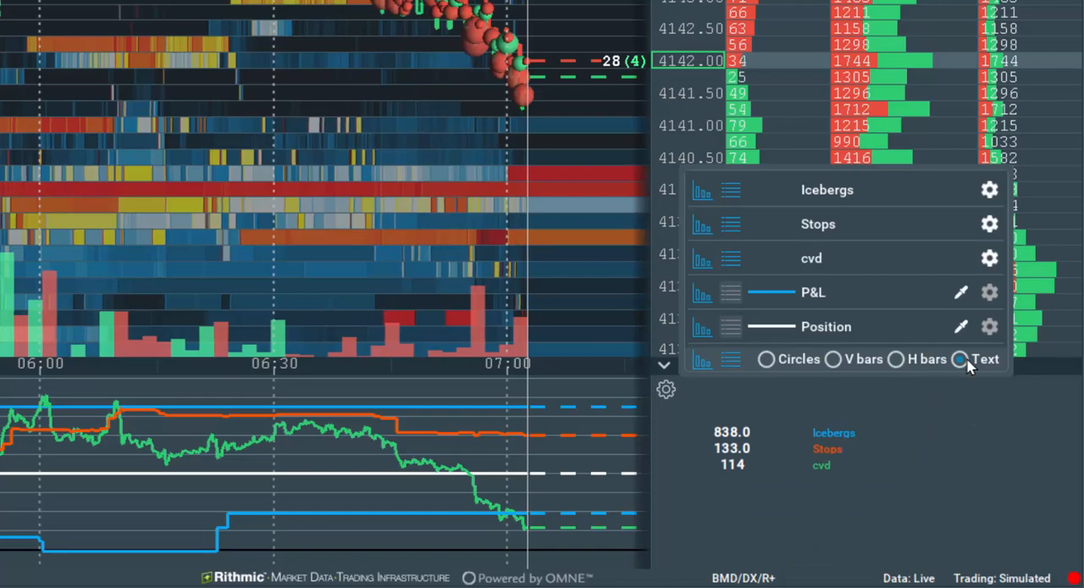
{"action": "left_click", "coordinate": [766, 359]}
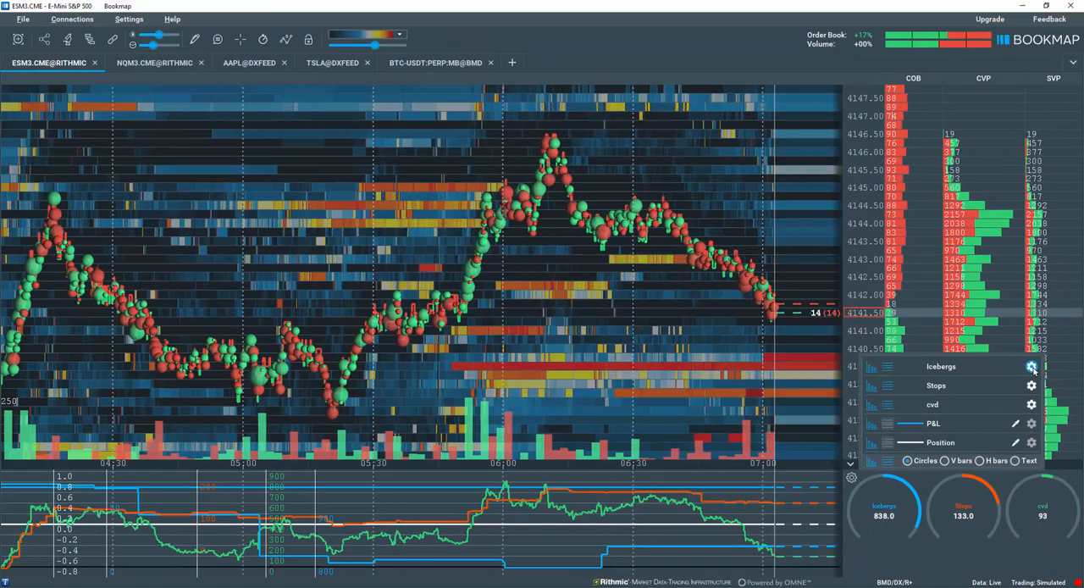
{"action": "left_click", "coordinate": [1031, 367]}
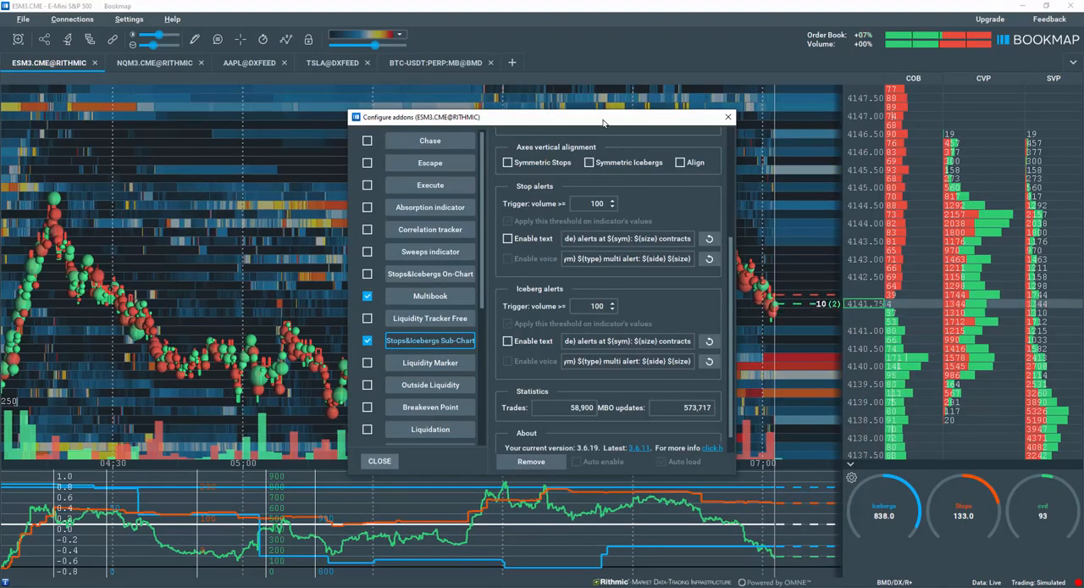